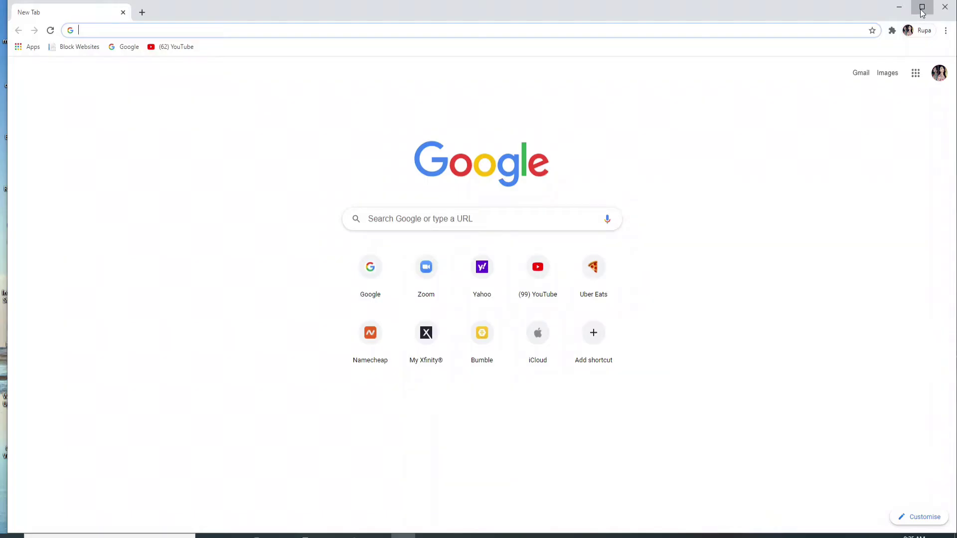
text(accounts.craigslist.org)
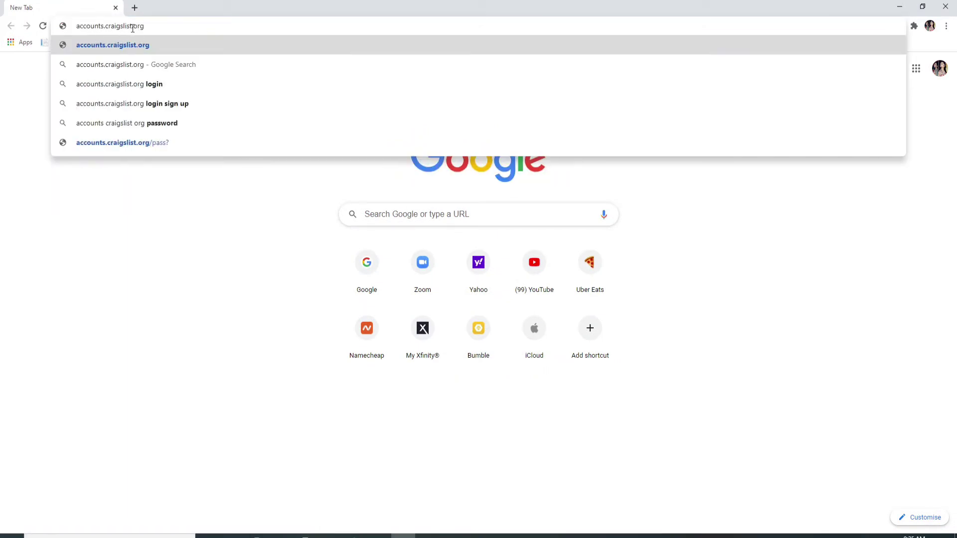
Step: Load accounts.craigslist.org in Chrome
key(Return)
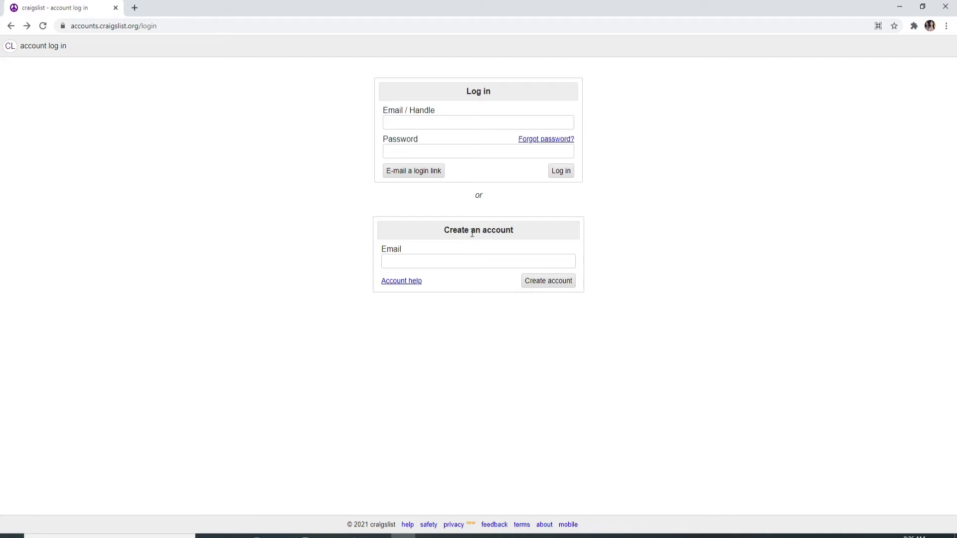
Step: Submit a Gmail address in the Create an account form
click(430, 268)
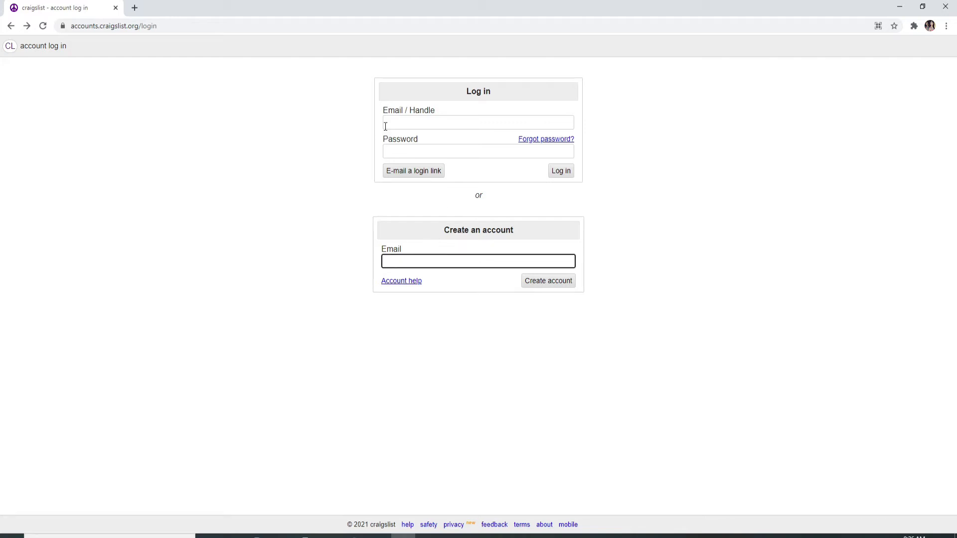
click(408, 120)
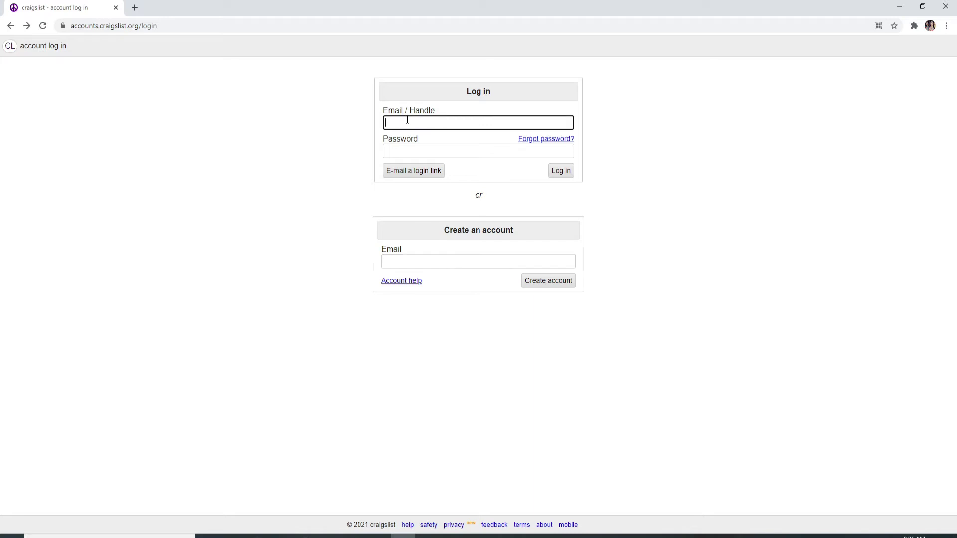
click(415, 153)
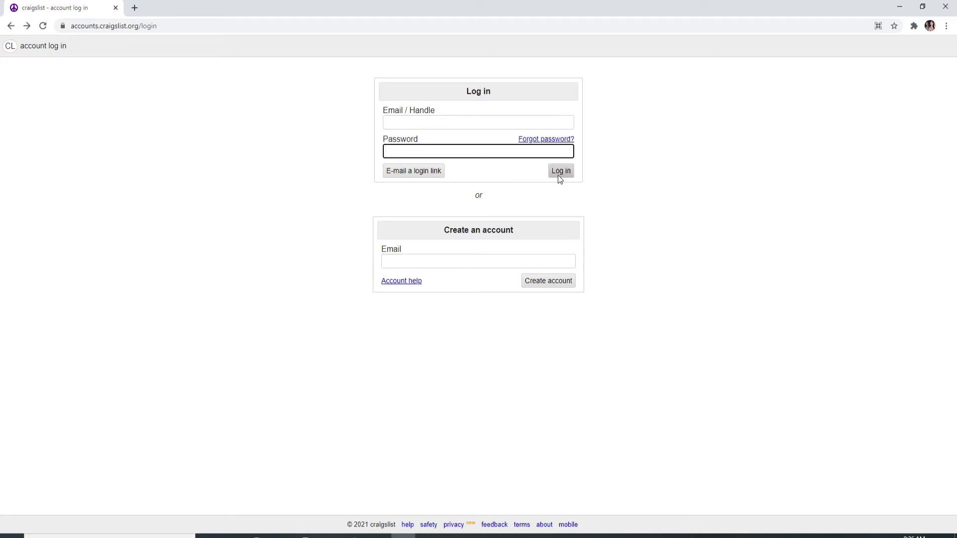
click(523, 262)
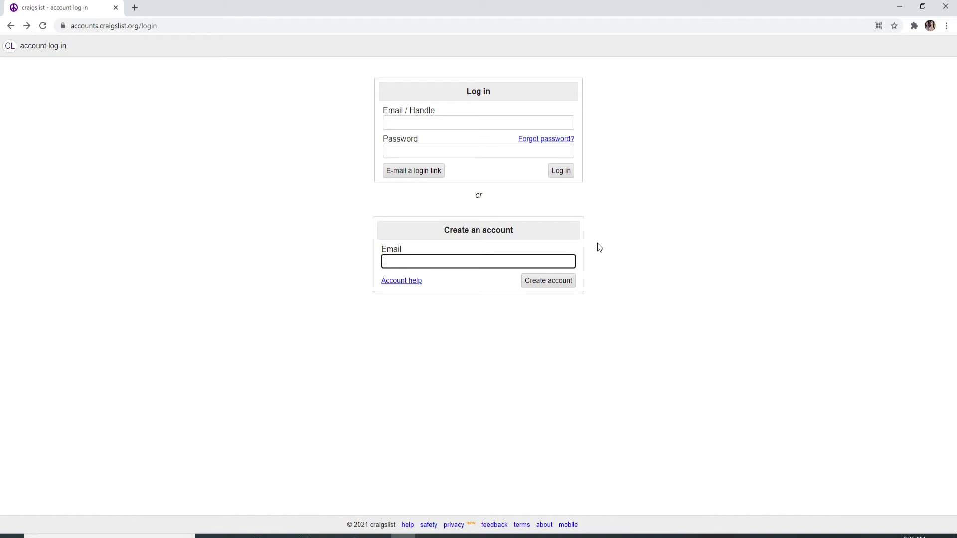
text(ruru)
click(548, 280)
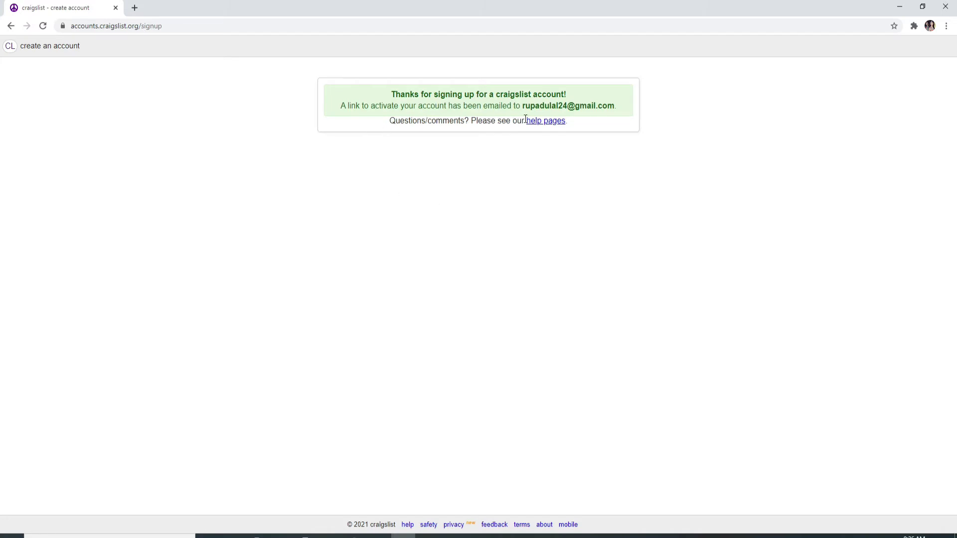
Step: Open google.com in a new tab and go to the Gmail inbox
click(135, 8)
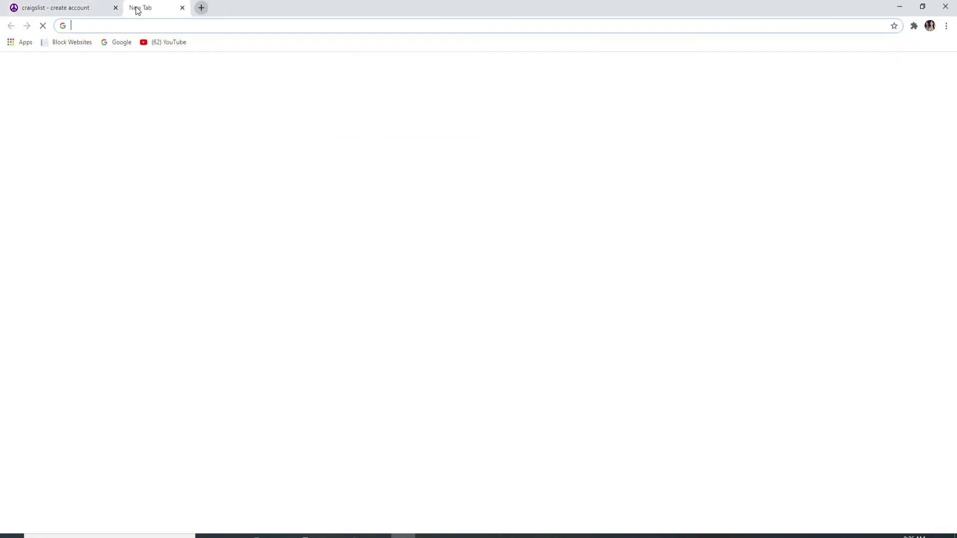
text(google.com)
key(Return)
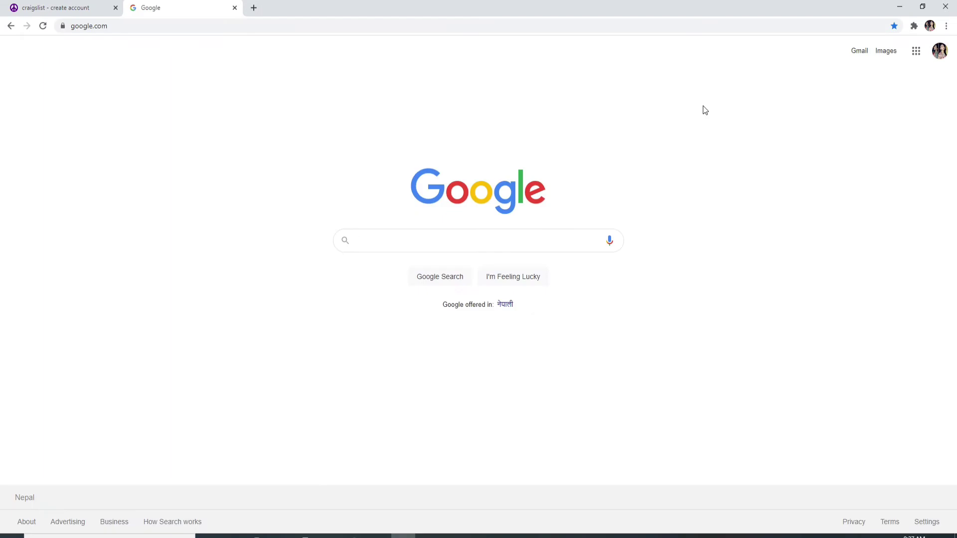
click(859, 52)
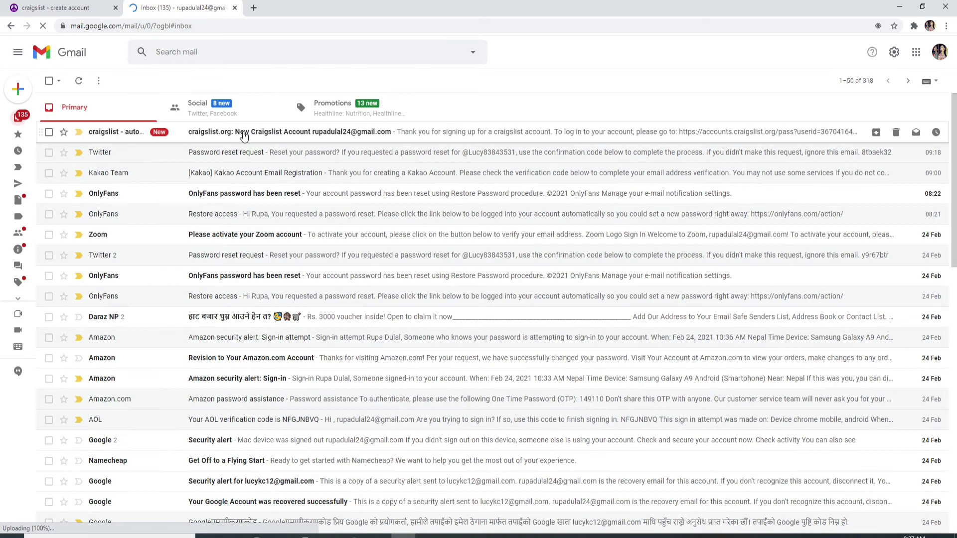
Step: Open the Craigslist email and follow its accounts.craigslist.org activation link
click(244, 133)
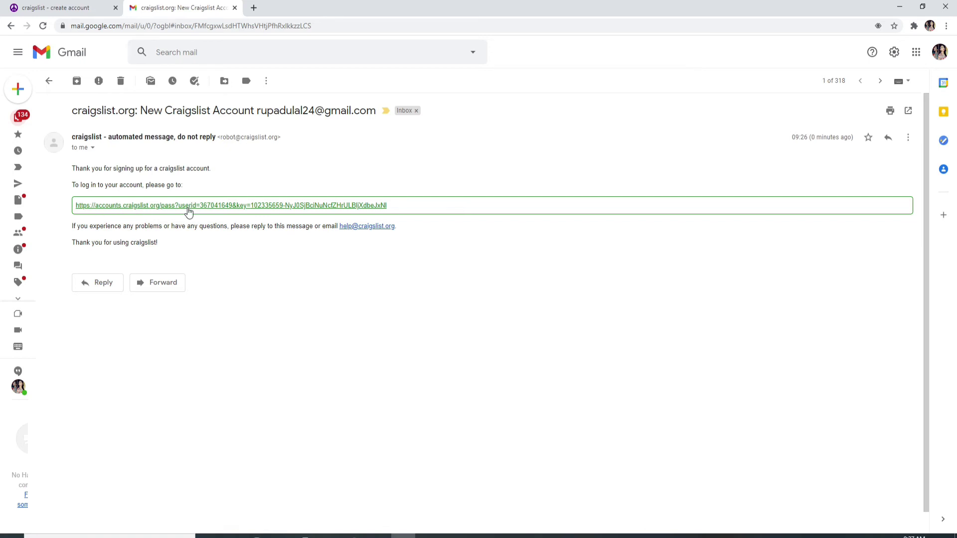
click(188, 207)
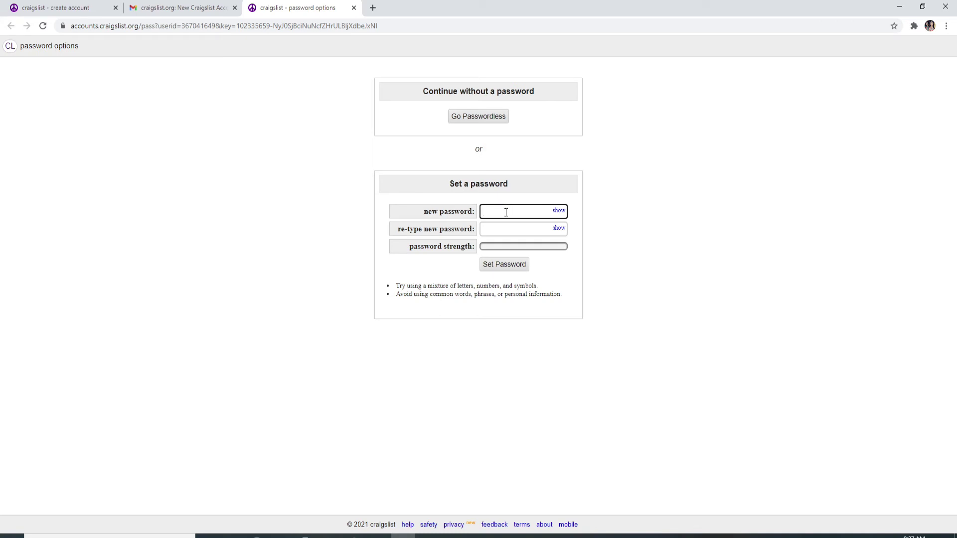
Step: Enter the new password in both fields and submit it with Set Password
click(508, 228)
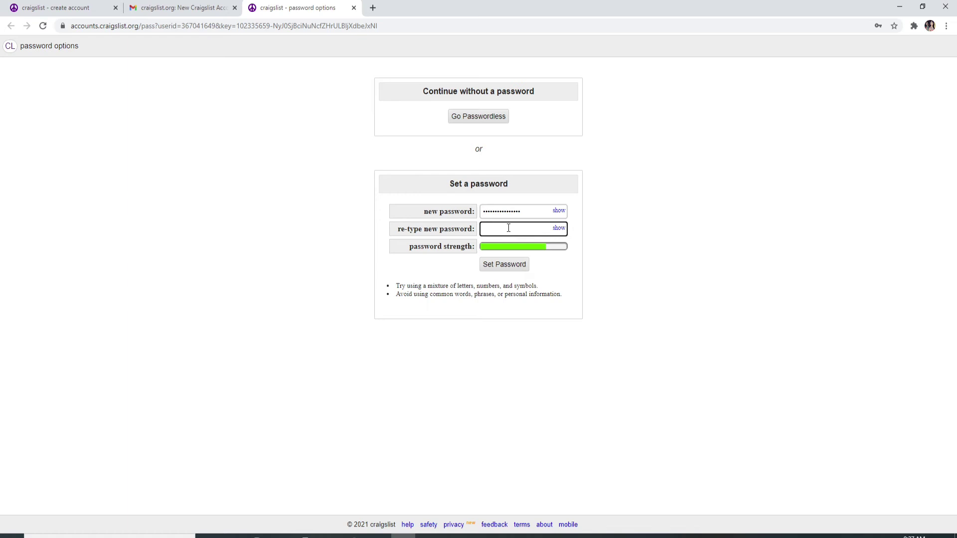
click(516, 268)
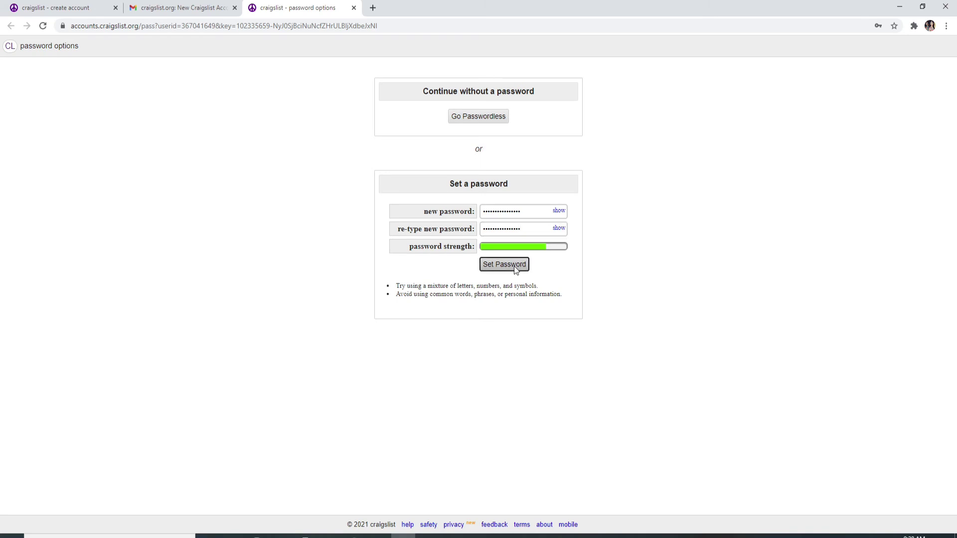
Step: Decline saving the password, go to the account home page, and accept the terms
click(877, 193)
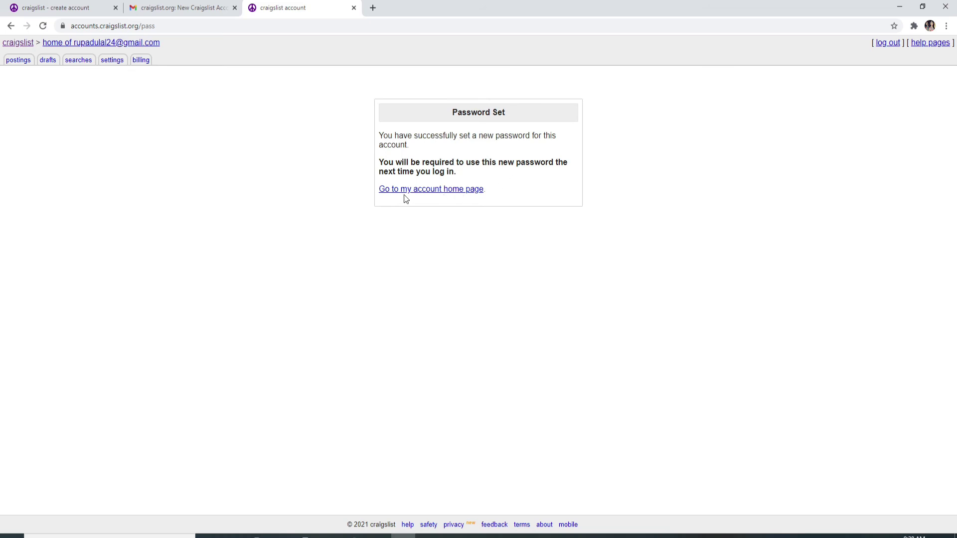
click(441, 190)
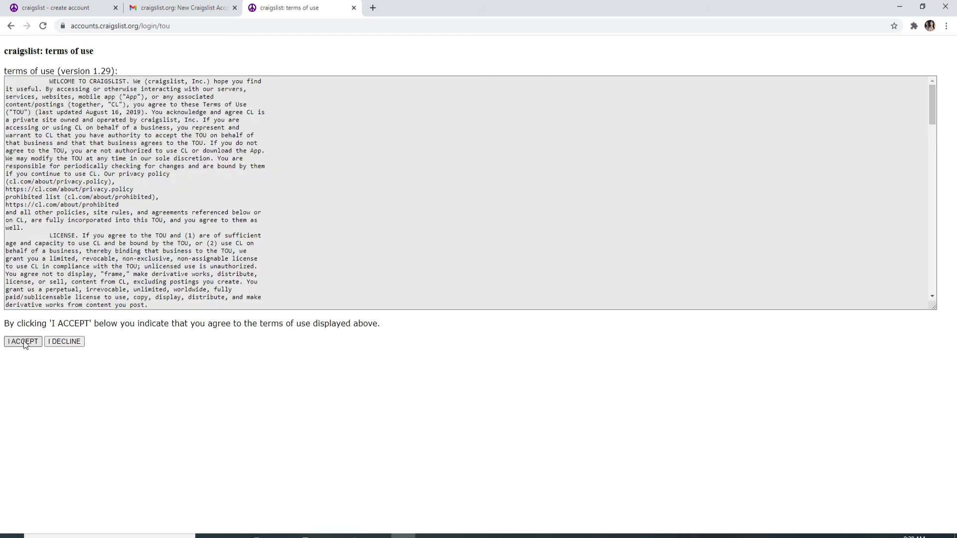
click(23, 342)
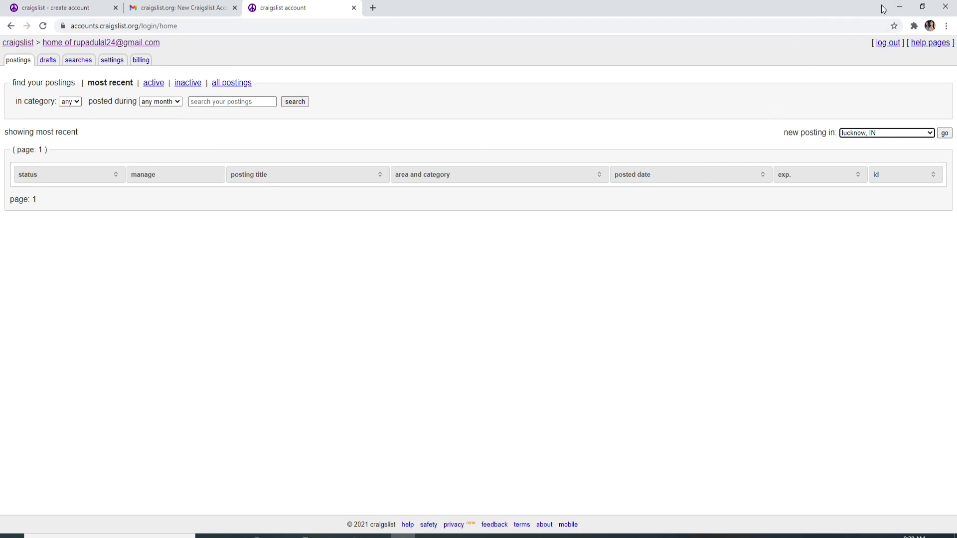
Step: Minimize the Chrome window to show the Windows desktop
click(901, 6)
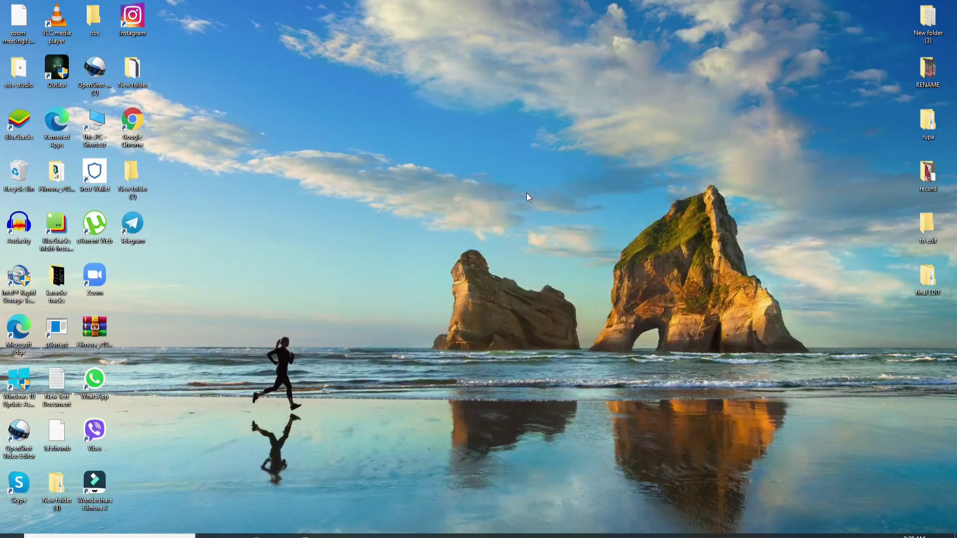